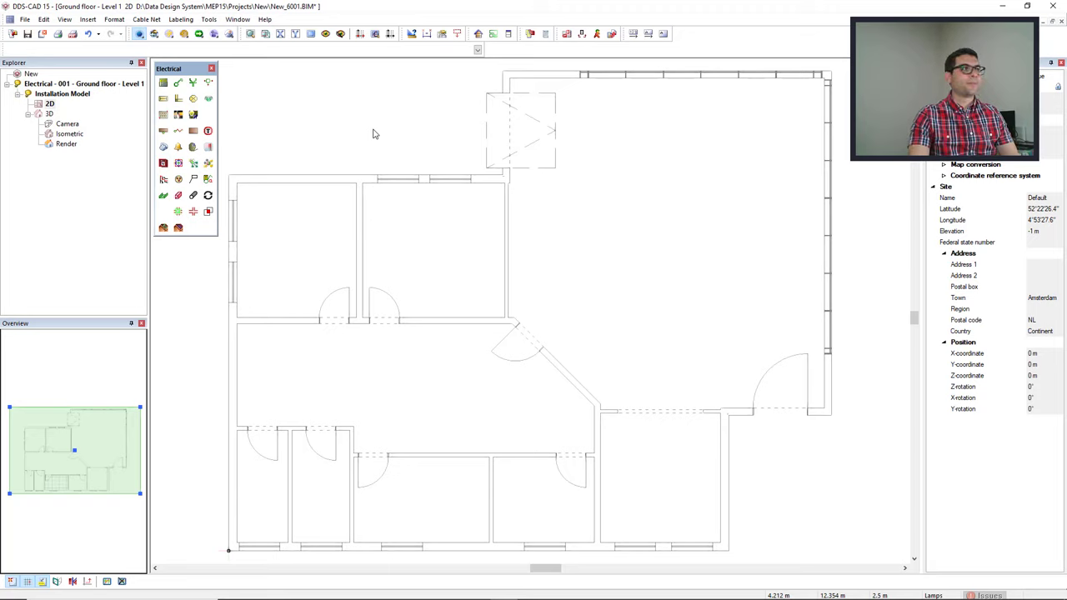
Switch to the Building Model (Architecture) tools on the ground-floor plan.
left_click(185, 35)
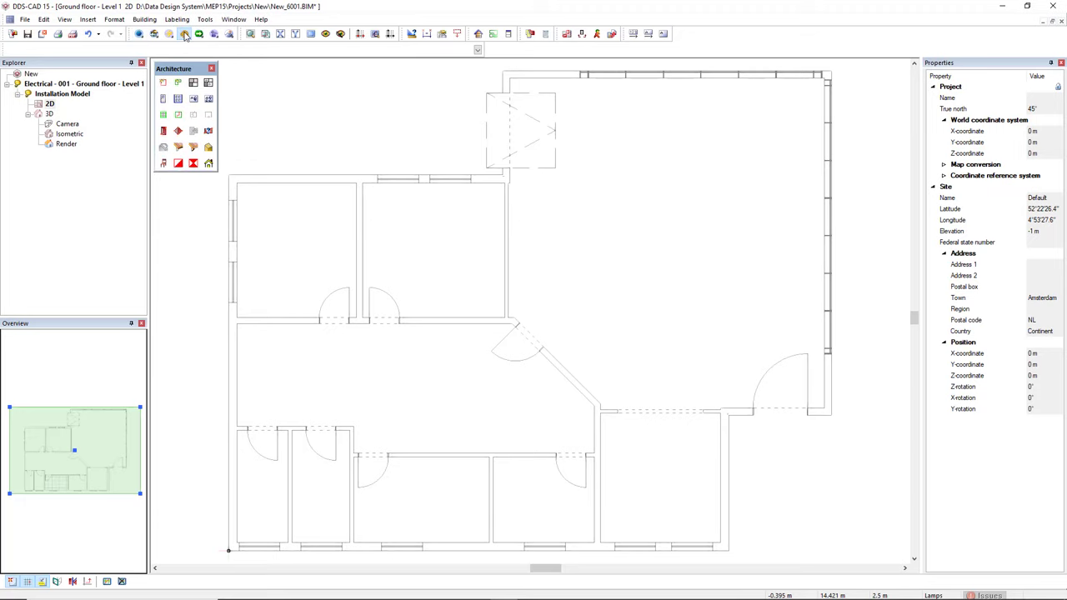
Start a 625x625 mm suspended ceiling and raise its height from 2.5 m to 2.7 m.
left_click(162, 116)
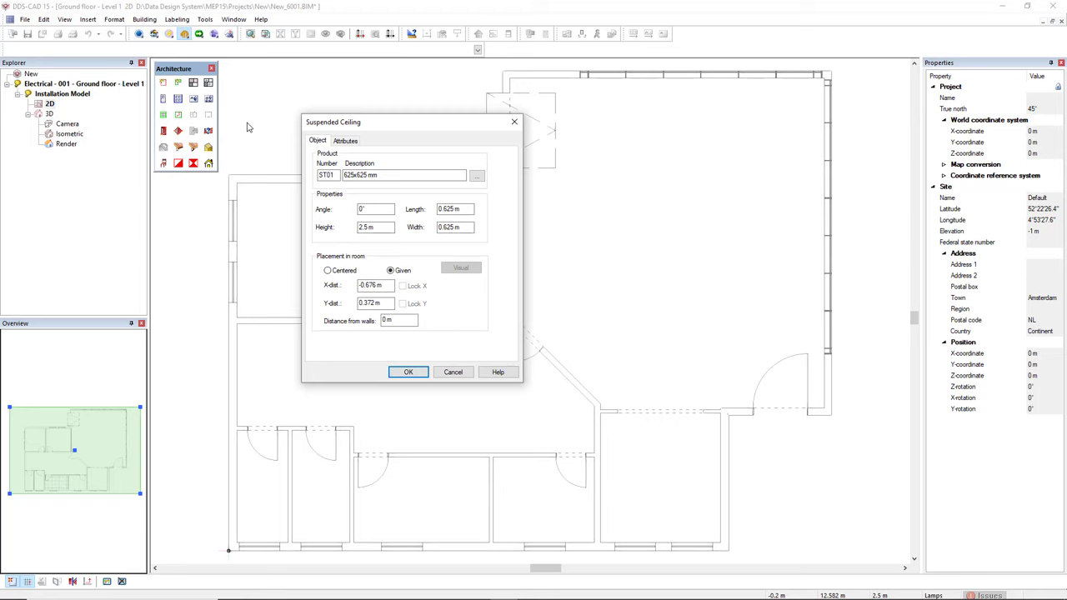
left_click_drag(350, 125, 320, 108)
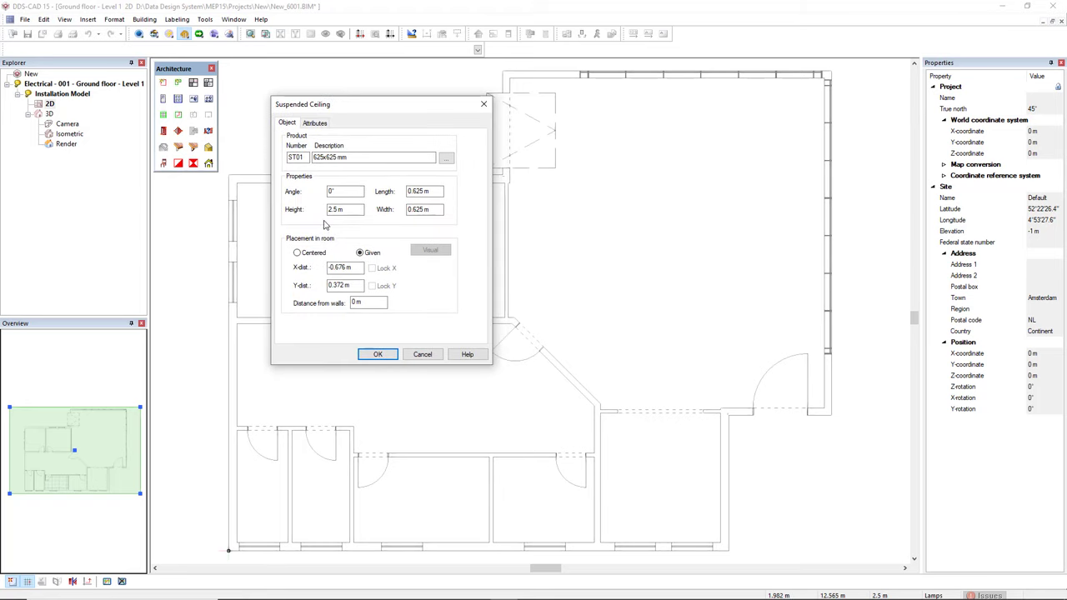
double_click(350, 210)
type("2.7")
left_click(377, 303)
Place 625x625 mm ceiling grids in the lower-left rooms, then zoom in on the lower row.
left_click(377, 354)
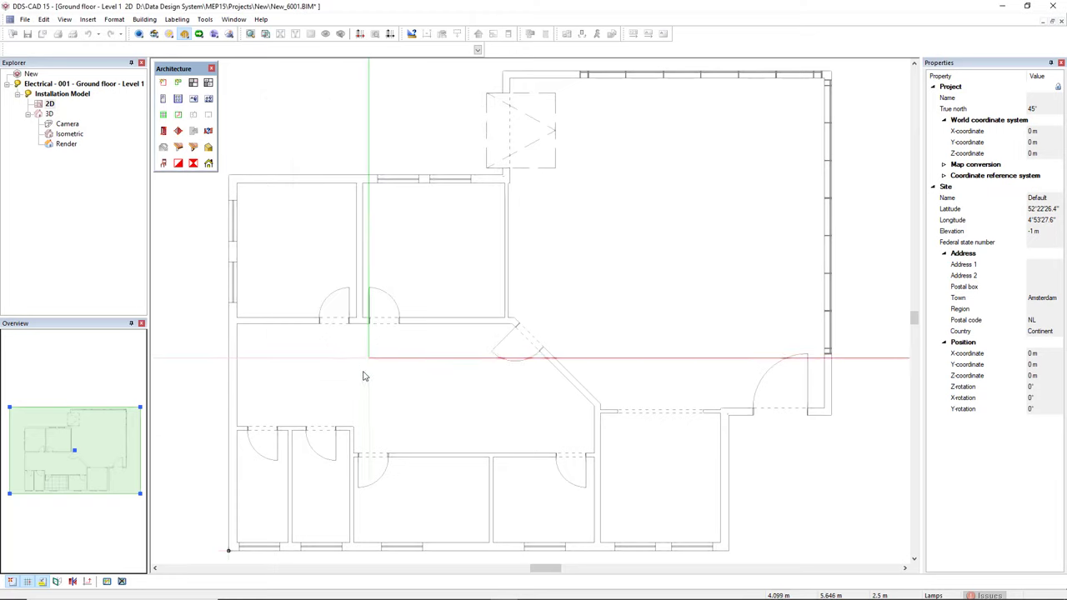
left_click(257, 500)
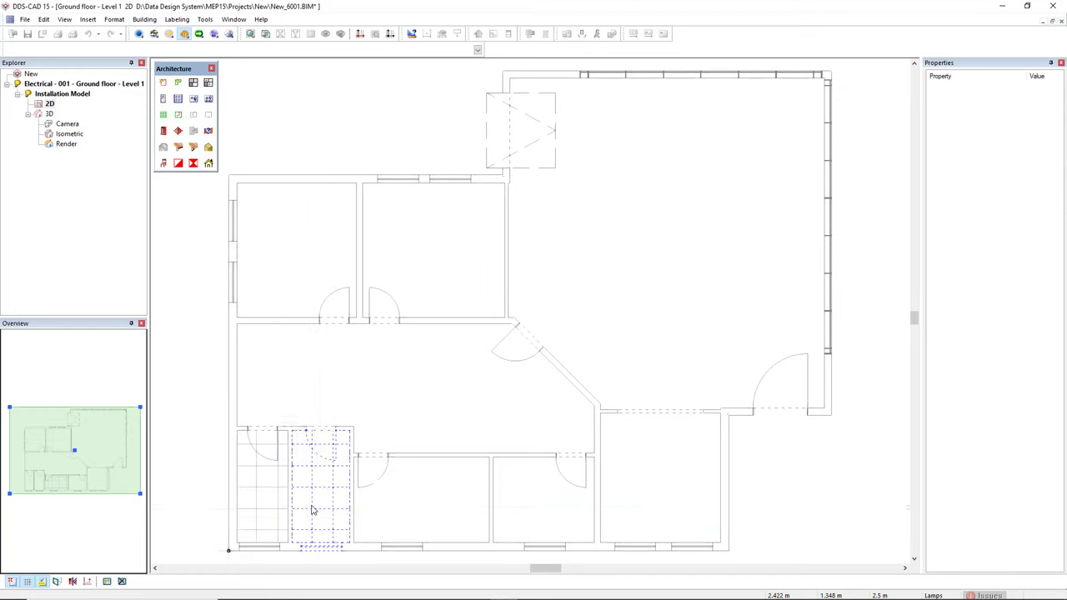
left_click(392, 514)
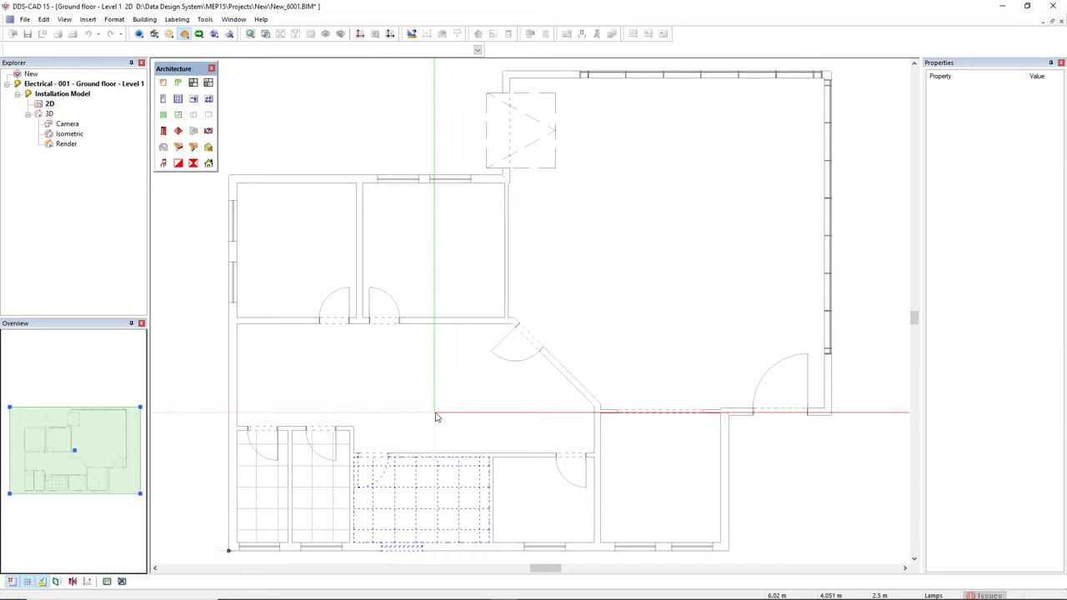
key("Escape")
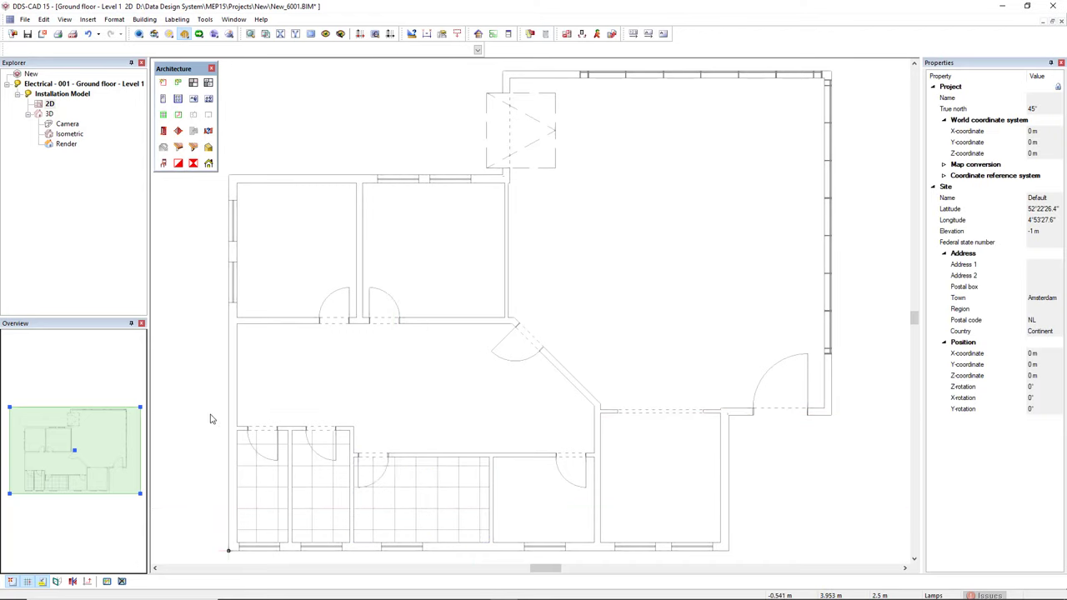
left_click_drag(211, 419, 512, 564)
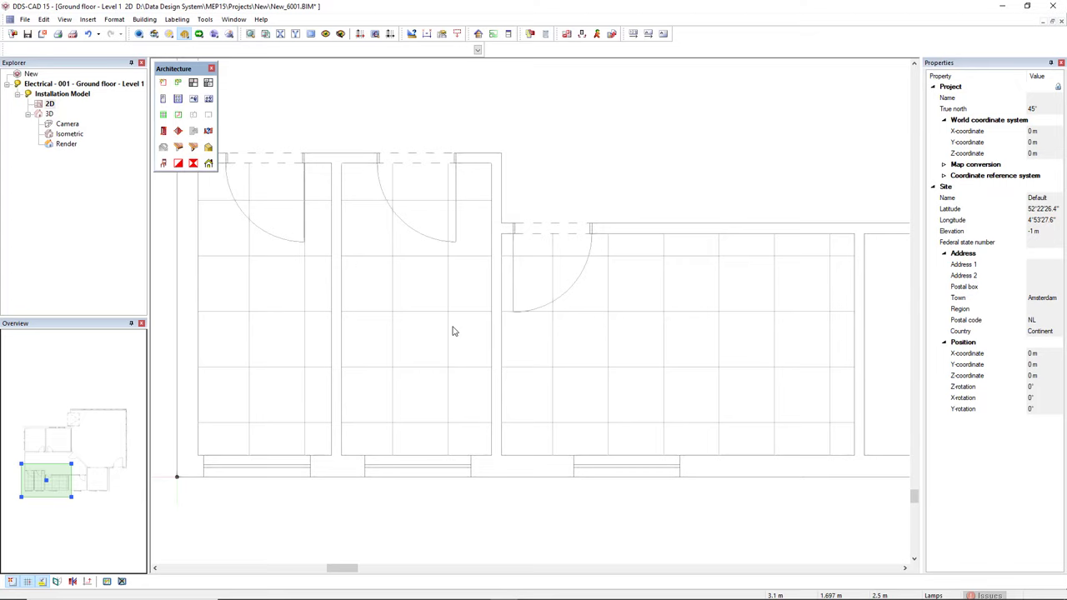
Move the right room's ceiling tile grid so it snaps to the grid intersection.
left_click(582, 372)
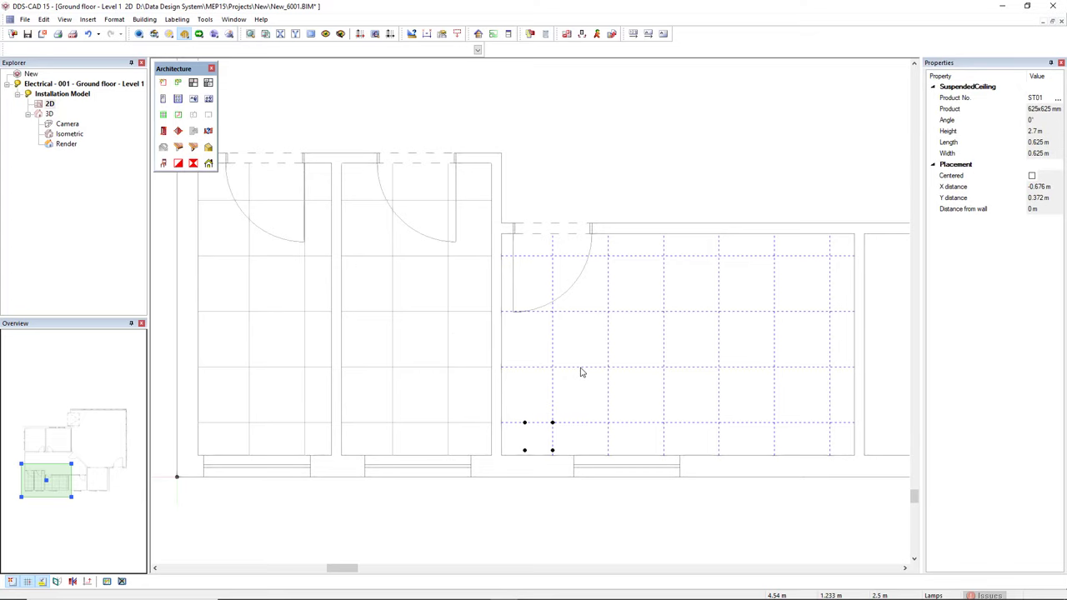
left_click(552, 424)
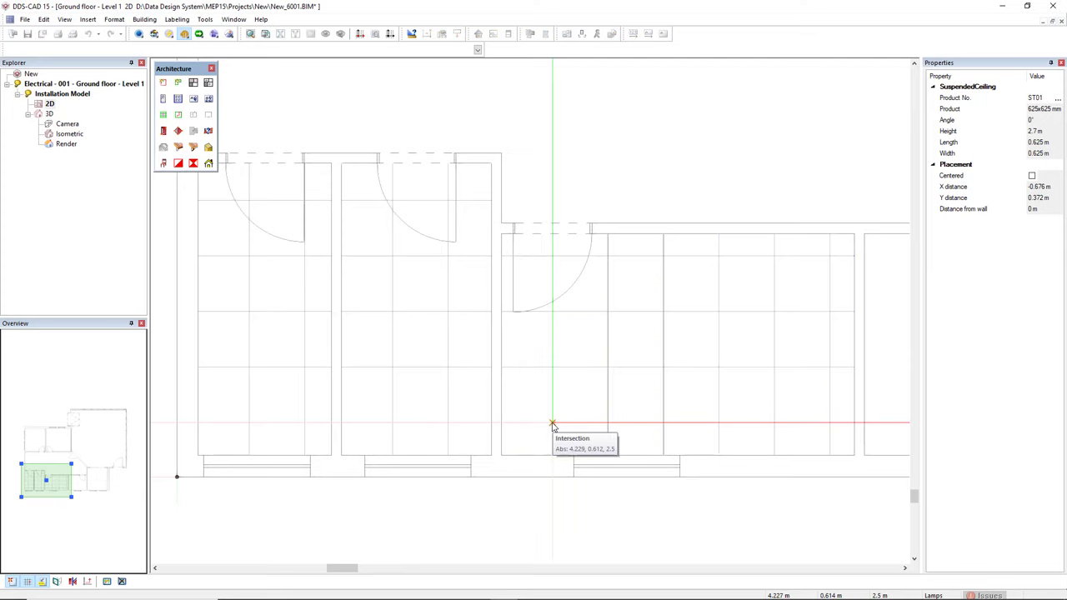
left_click(449, 424)
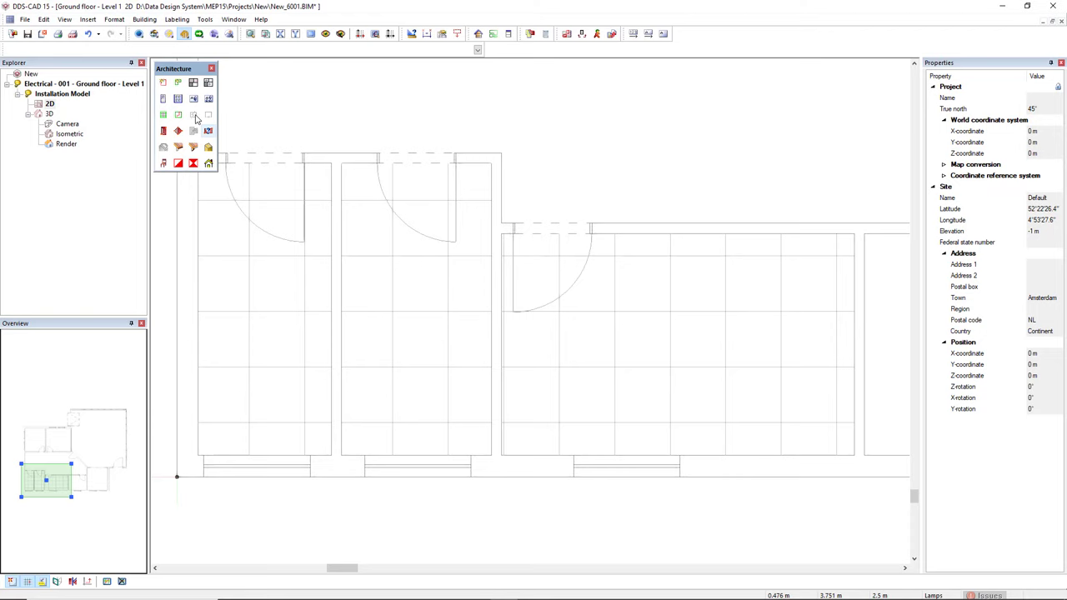
In the Electrical Lamps (various) database, filter products by the description 'suspended'.
left_click(141, 38)
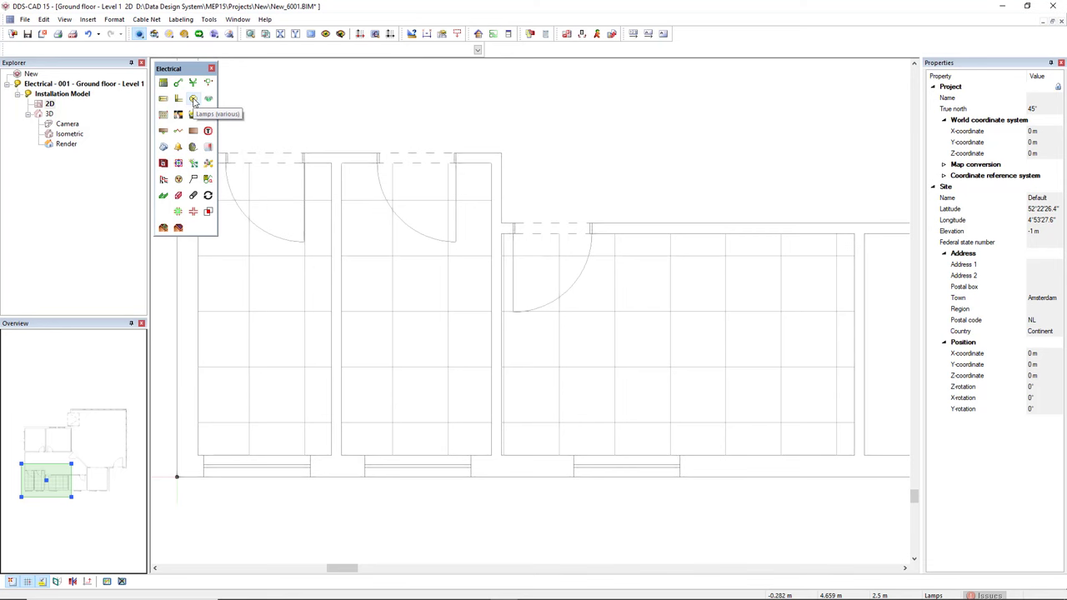
left_click(194, 100)
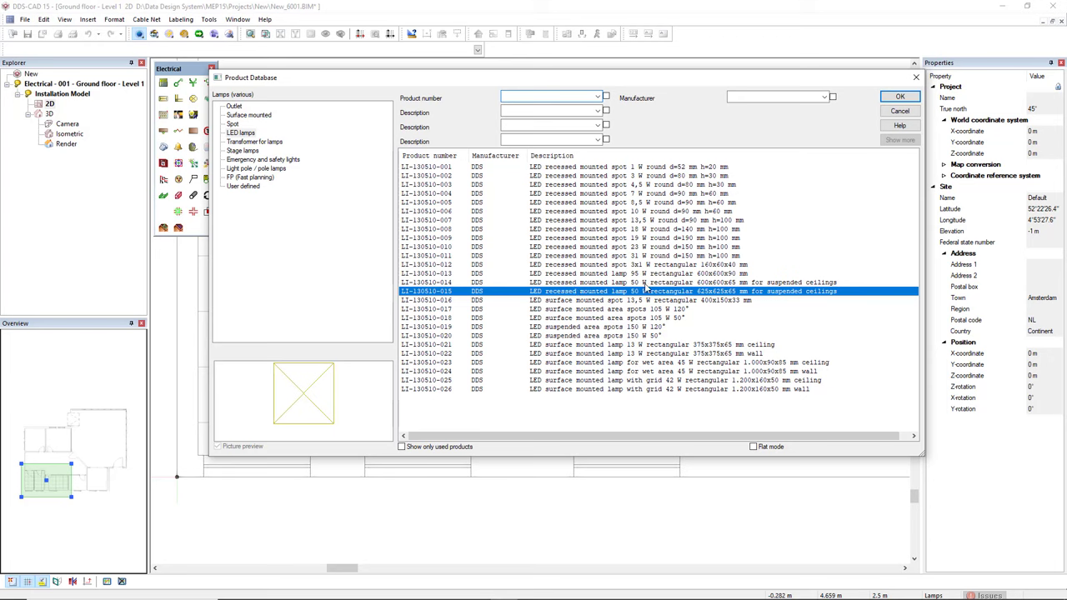
left_click(514, 110)
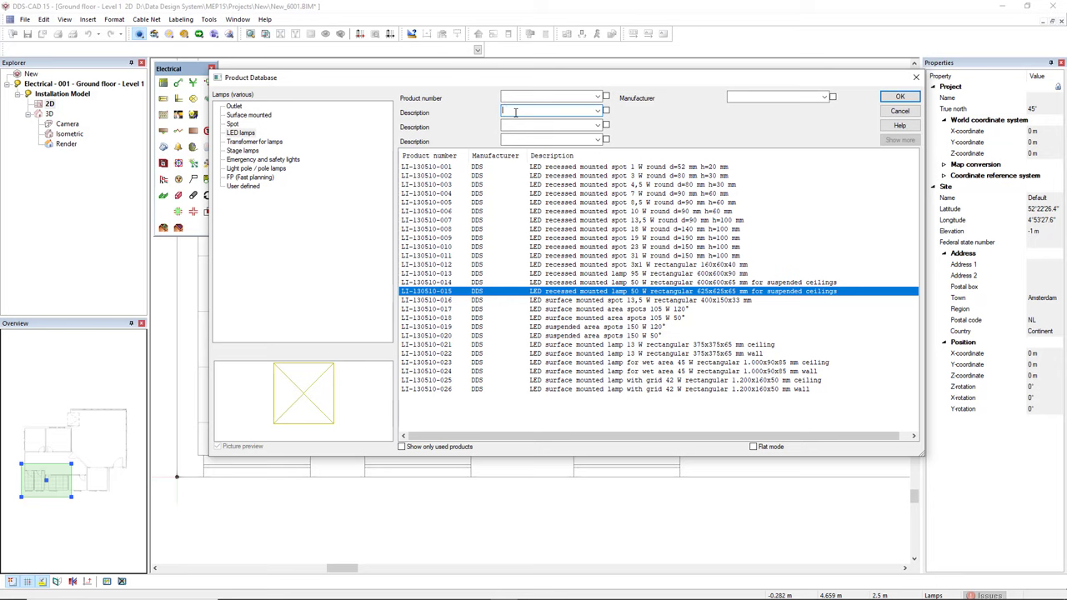
type("suspended")
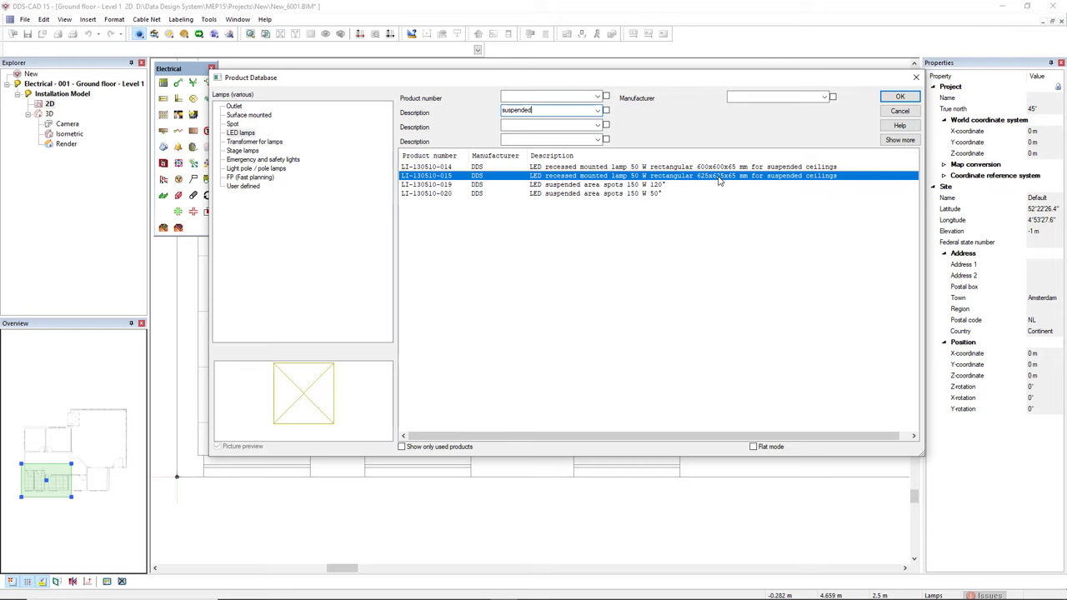
Choose the 50 W 625x625x65 mm LED lamp, referenced to Suspended Ceiling at 0 m.
left_click(895, 97)
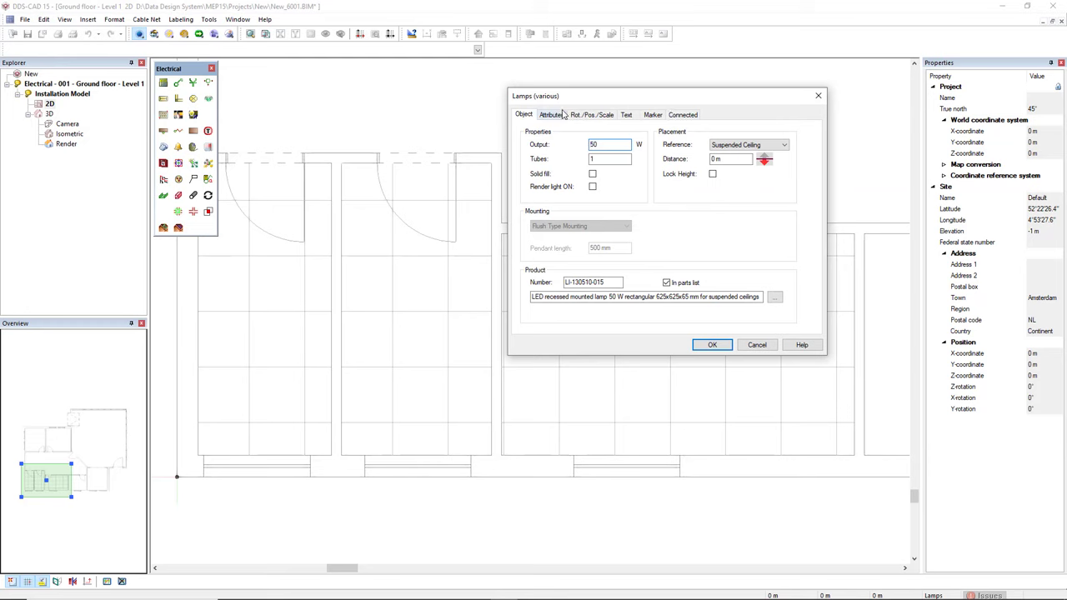
left_click_drag(591, 102, 439, 92)
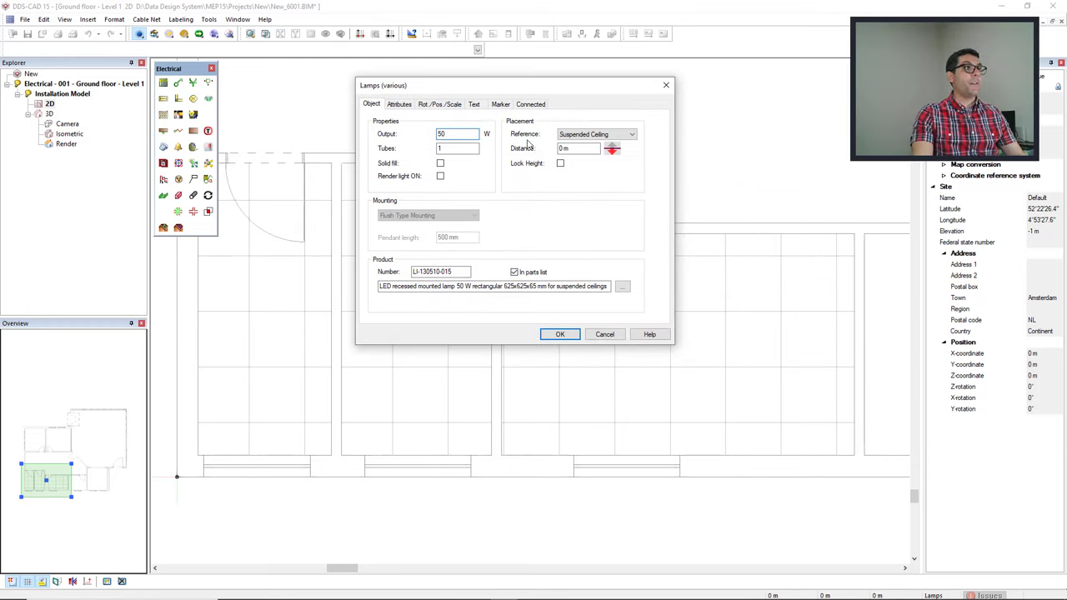
left_click(607, 136)
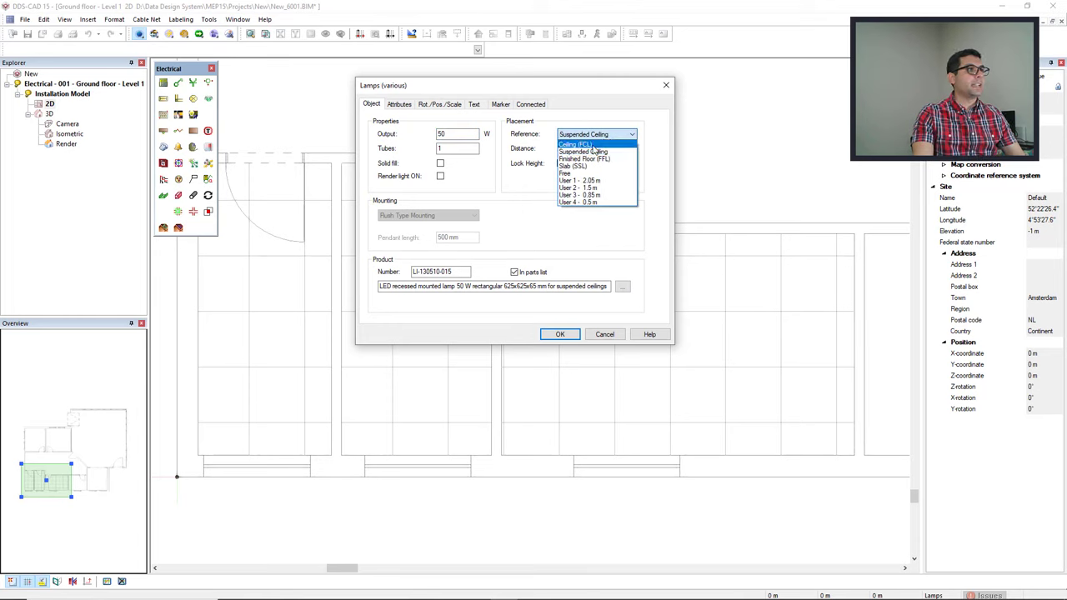
left_click(604, 152)
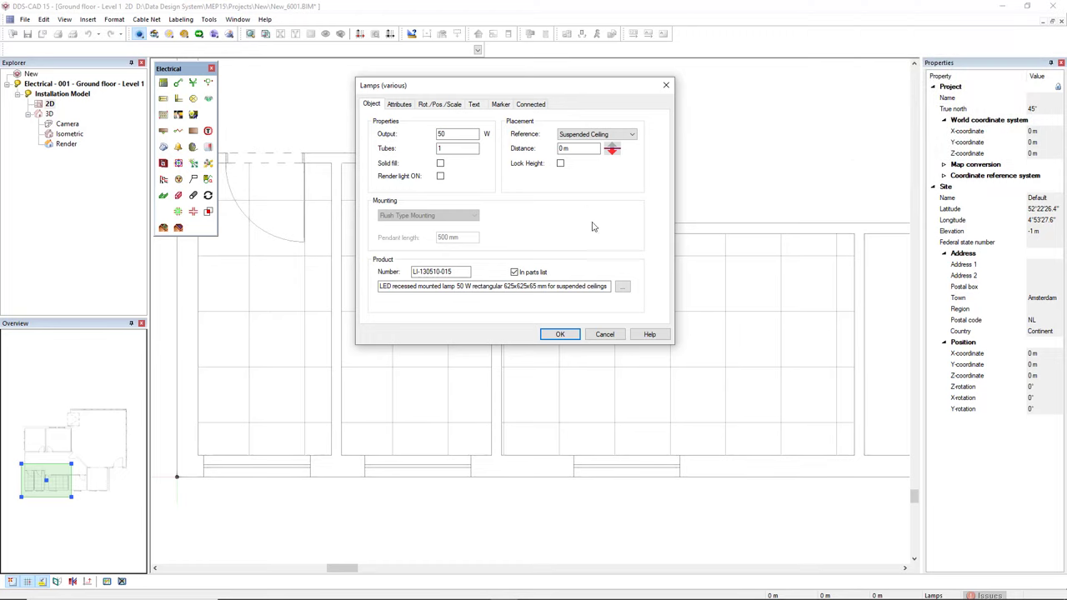
Insert four recessed LED lamps into tiles: one each in the left and middle rooms, two in the right.
left_click(560, 335)
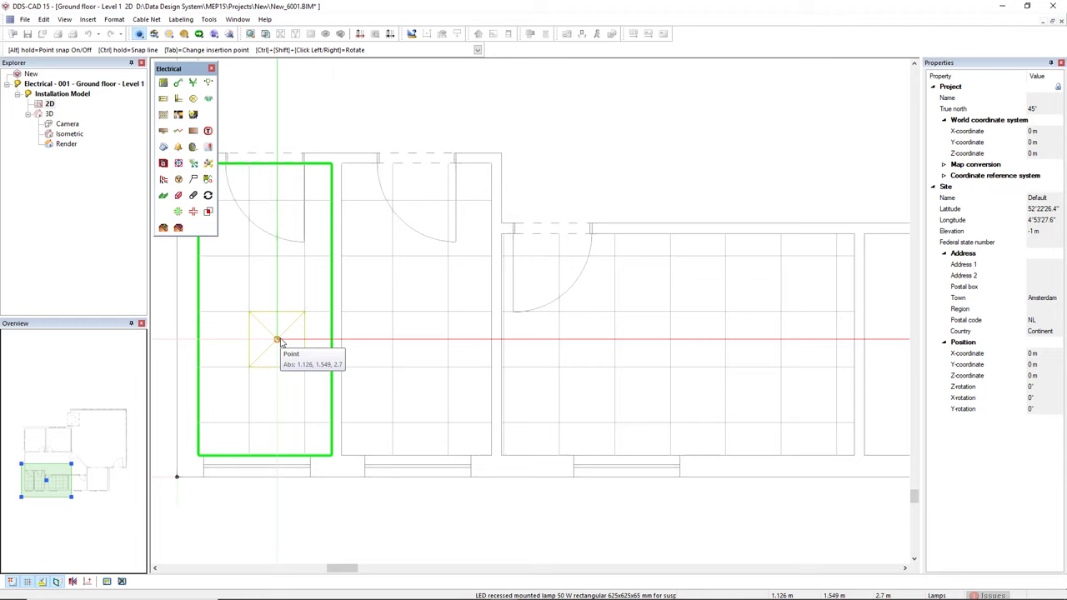
left_click(277, 340)
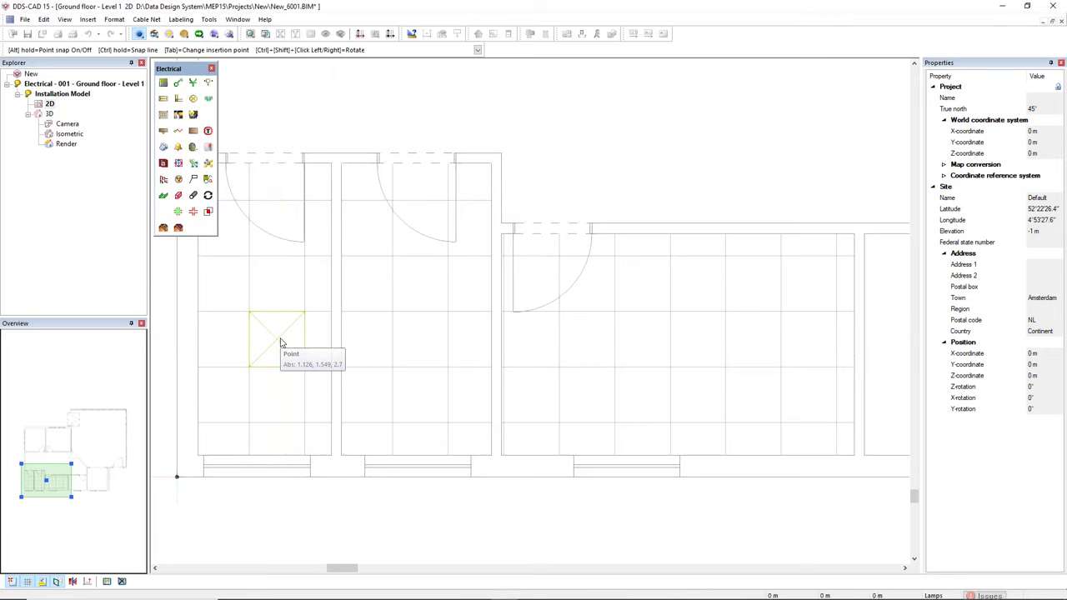
left_click(420, 339)
left_click(587, 339)
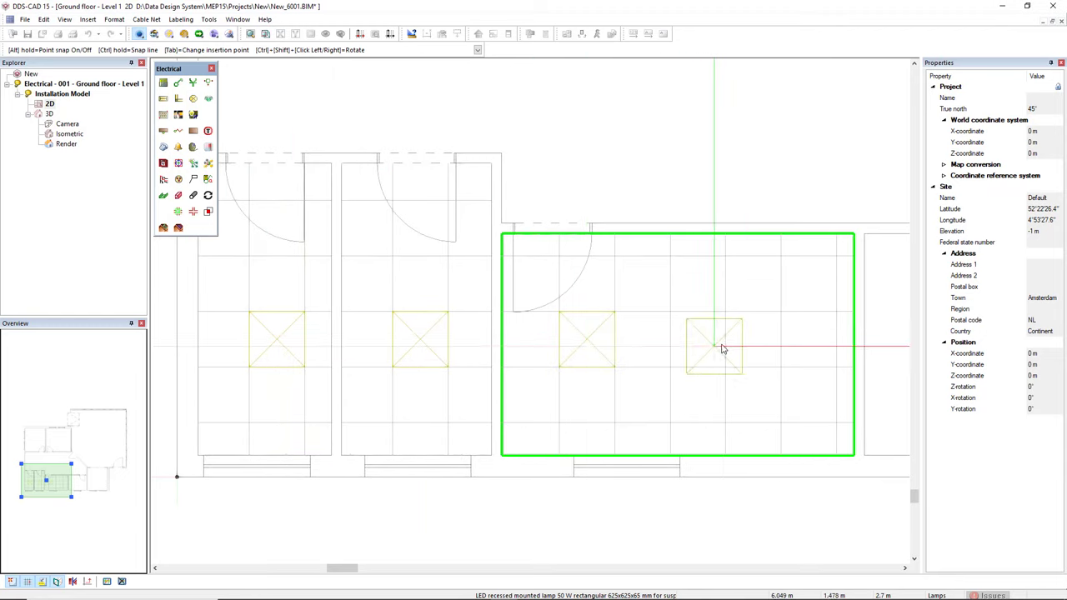
left_click(755, 339)
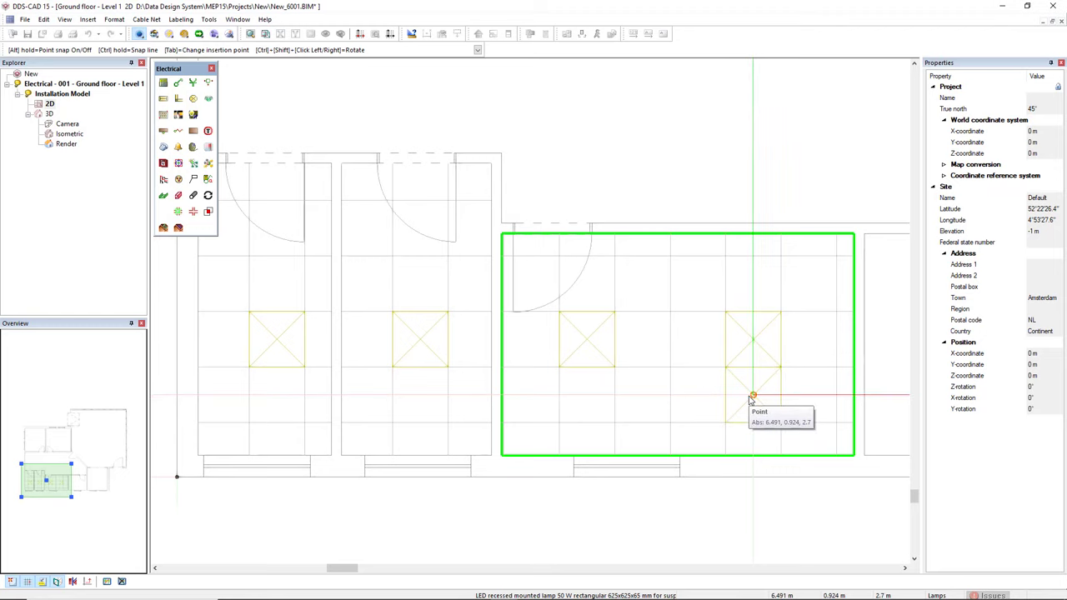
key("Escape")
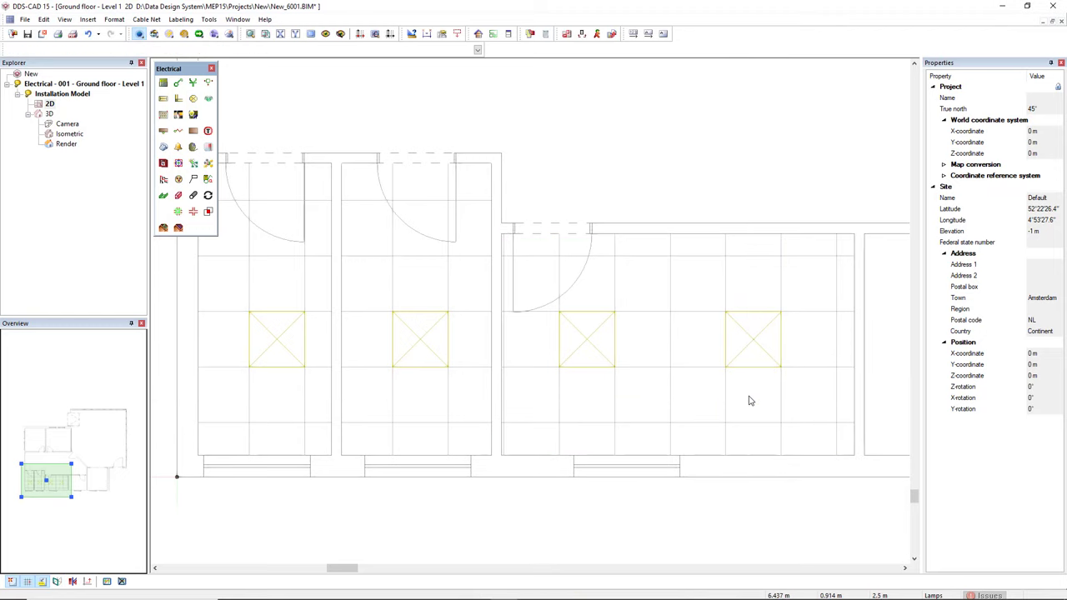
In the 3D render, lower the right room's suspended ceiling to 2.5 m and repaint.
left_click(230, 34)
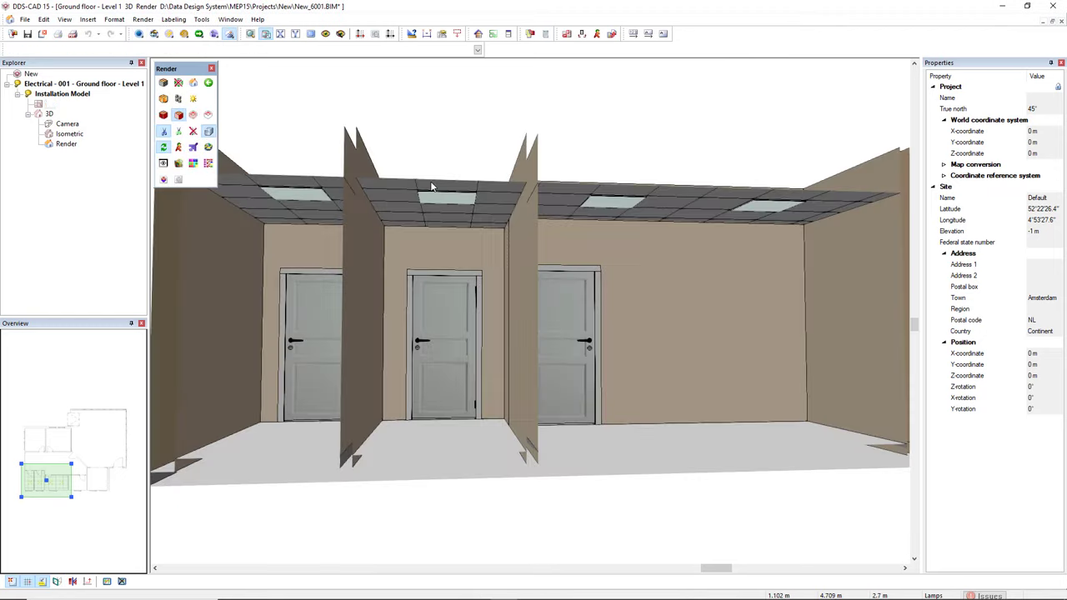
mouse_move(440, 209)
middle_mouse_down()
mouse_move(409, 166)
mouse_move(425, 217)
mouse_move(443, 223)
middle_mouse_up()
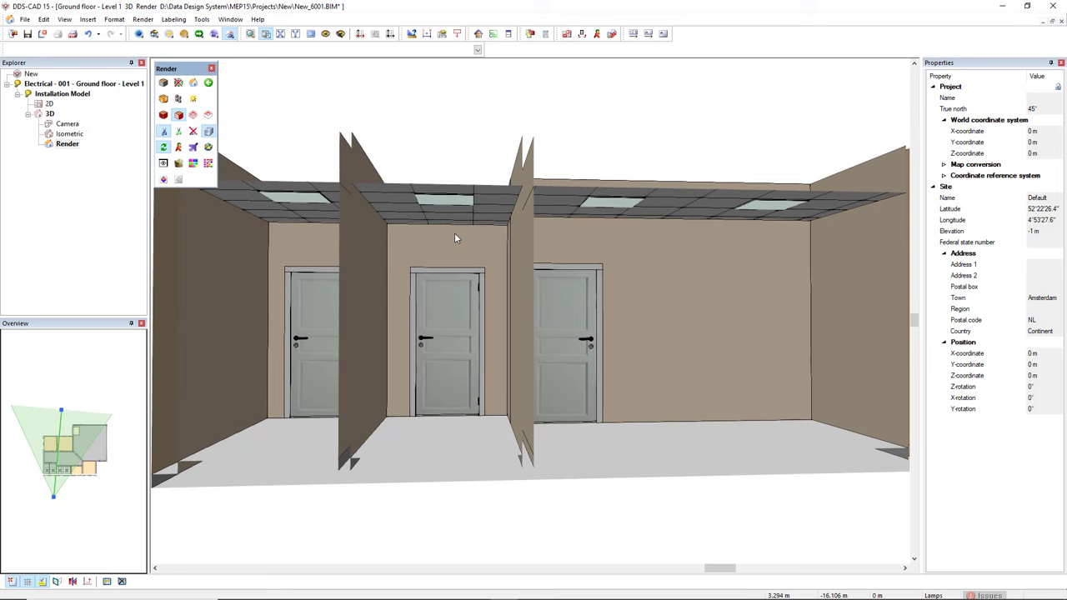
double_click(697, 200)
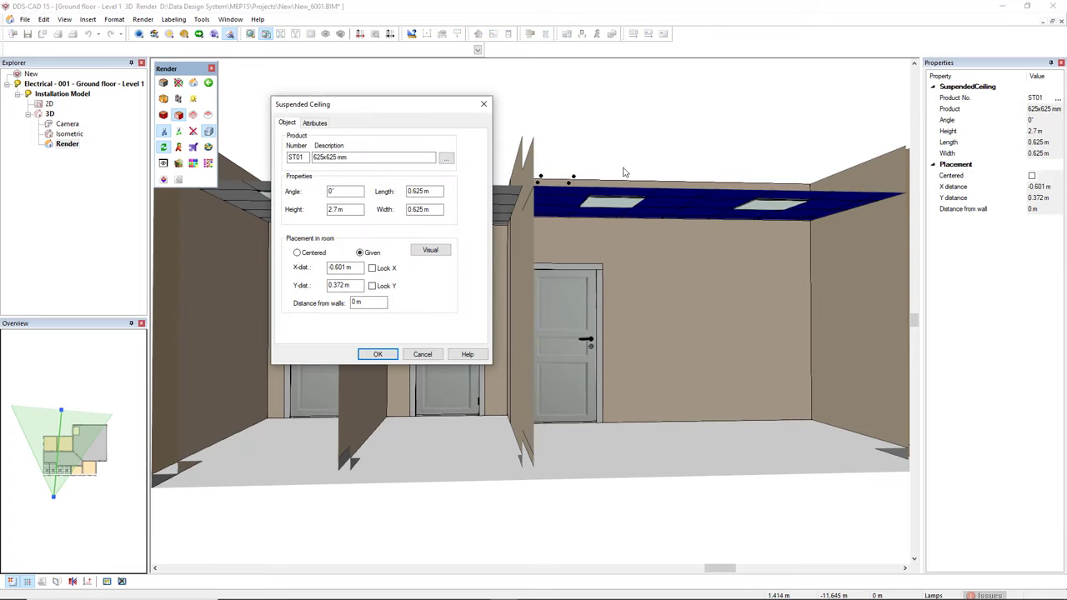
left_click_drag(364, 210, 307, 223)
type("2.5")
left_click(371, 354)
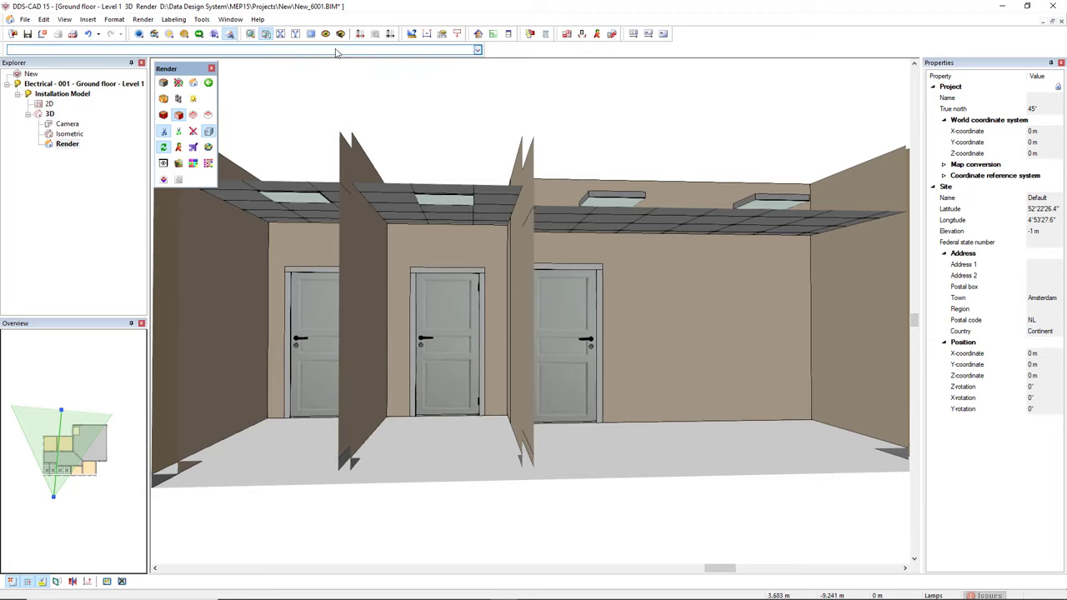
left_click(311, 34)
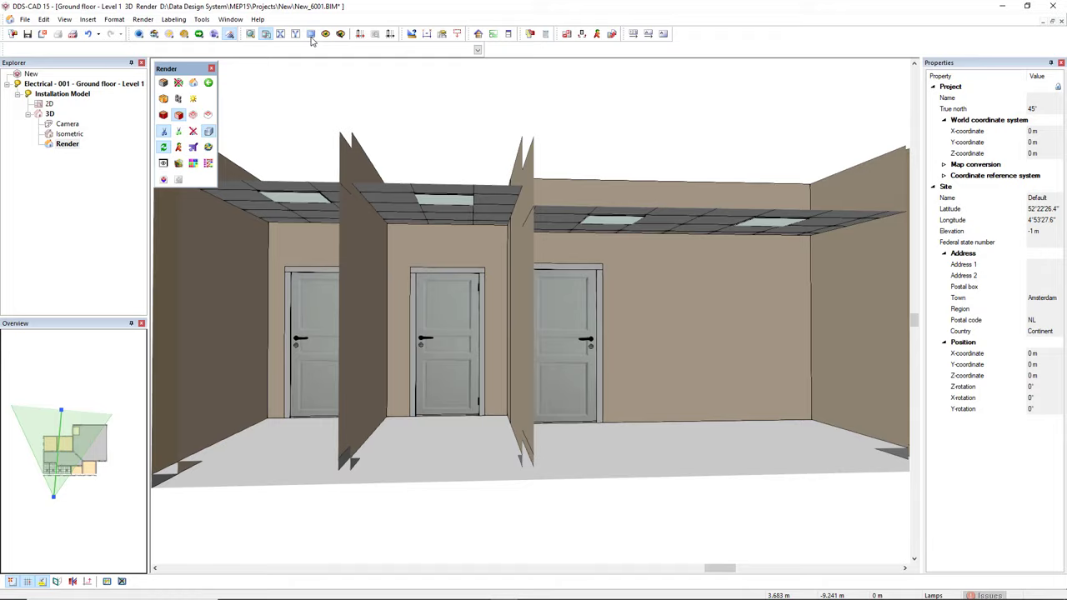